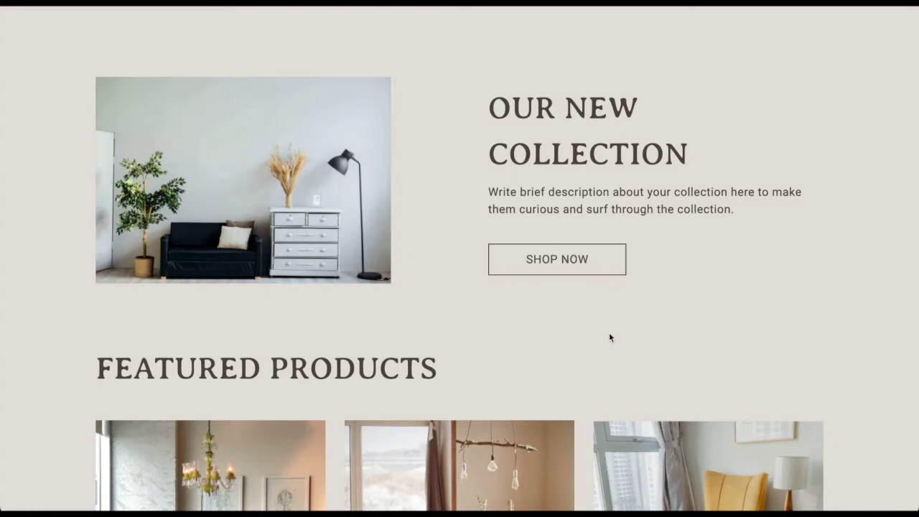
Scroll through the store's home page to review the Our New Collection section and featured products.
{"action": "scroll", "coordinate": [609, 332], "scroll_direction": "down", "scroll_amount": 2}
{"action": "scroll", "coordinate": [609, 332], "scroll_direction": "down", "scroll_amount": 3}
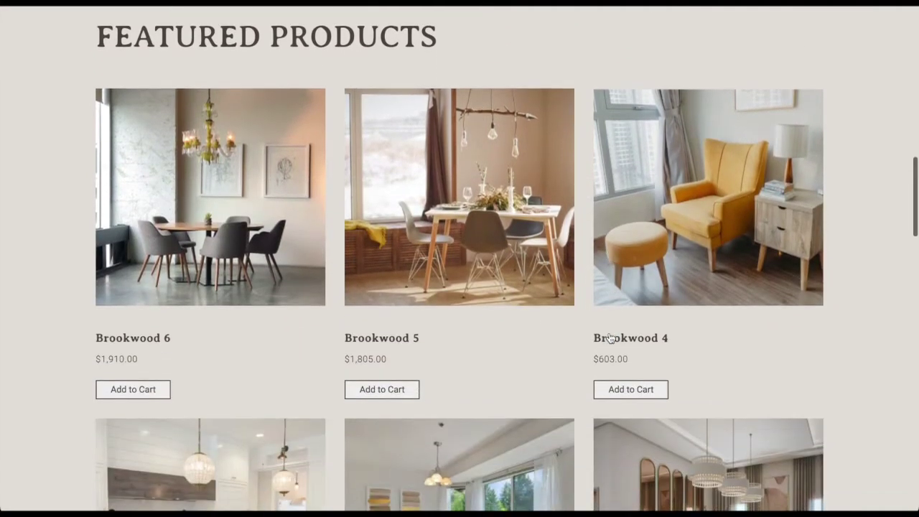
{"action": "scroll", "coordinate": [609, 338], "scroll_direction": "down", "scroll_amount": 5}
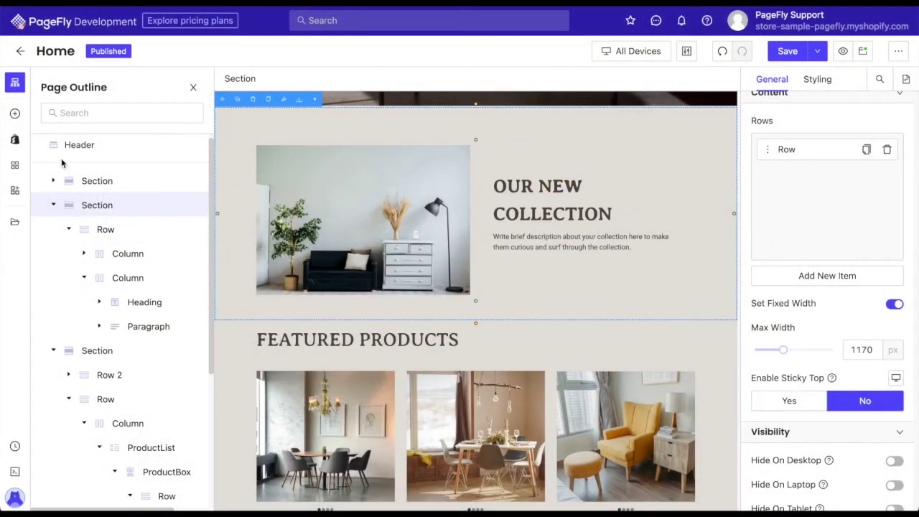
Place a star-icon Button element beneath the Our New Collection description.
{"action": "left_click", "coordinate": [15, 114]}
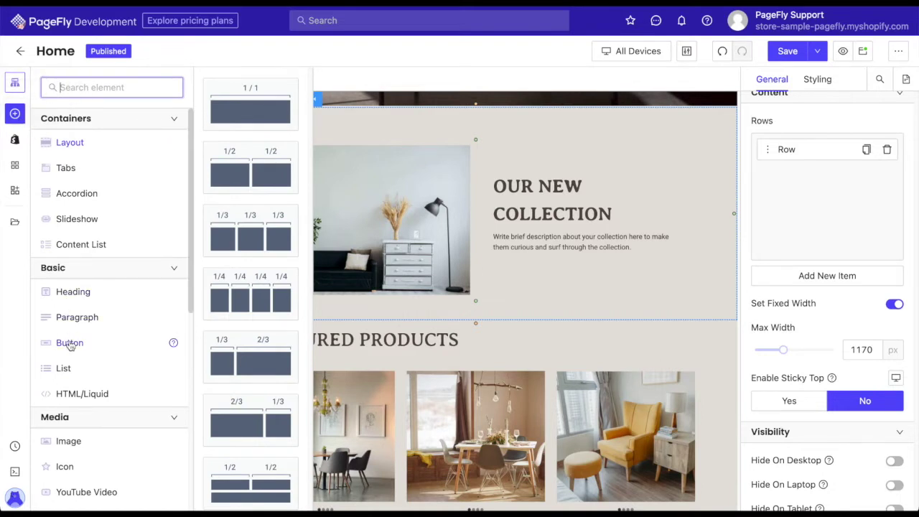
{"action": "mouse_move", "coordinate": [70, 346]}
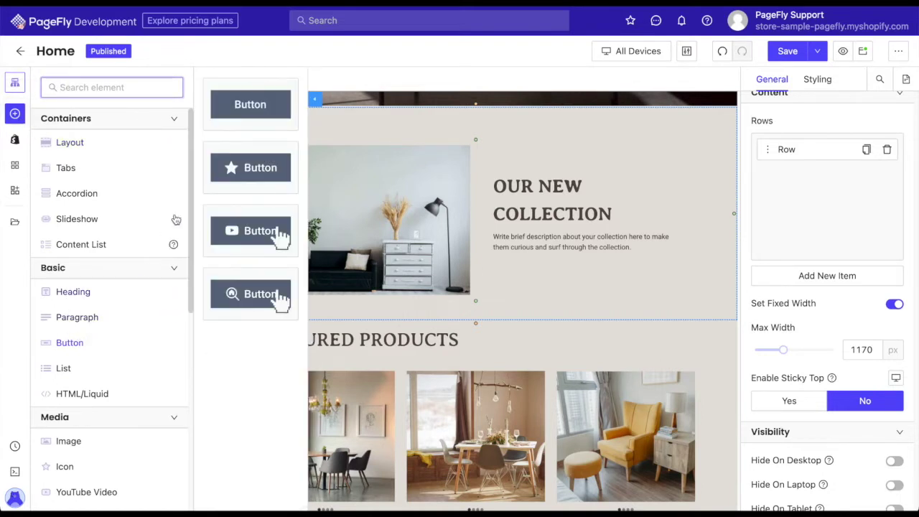
{"action": "left_click_drag", "start_coordinate": [243, 173], "coordinate": [514, 270]}
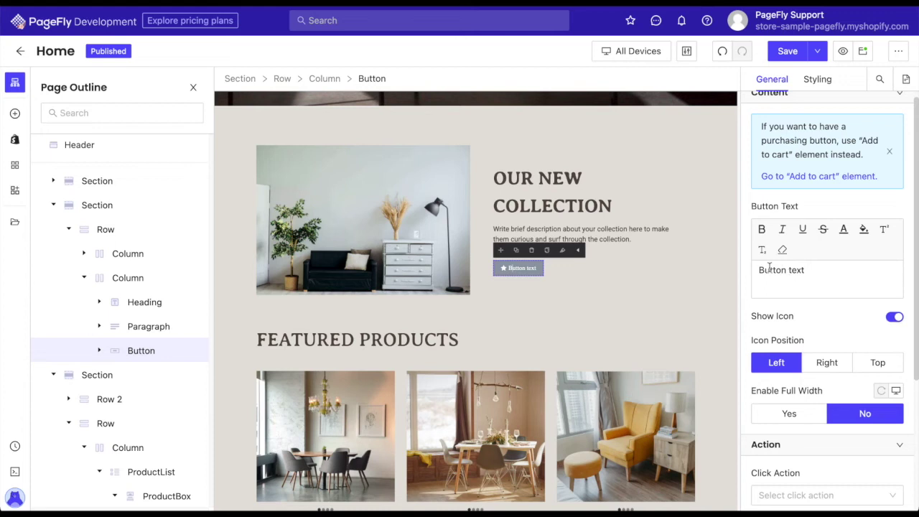
Change the button label to 'Shop now'.
{"action": "left_click", "coordinate": [895, 318]}
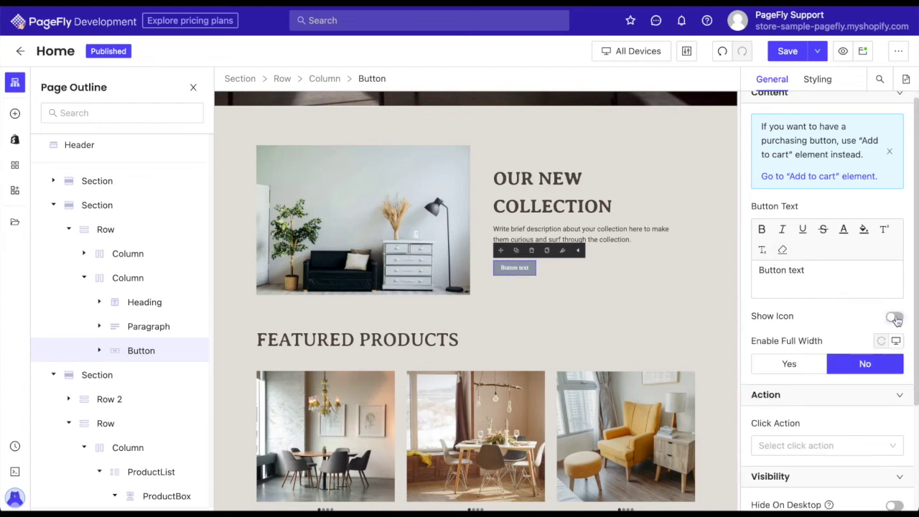
{"action": "left_click", "coordinate": [895, 318]}
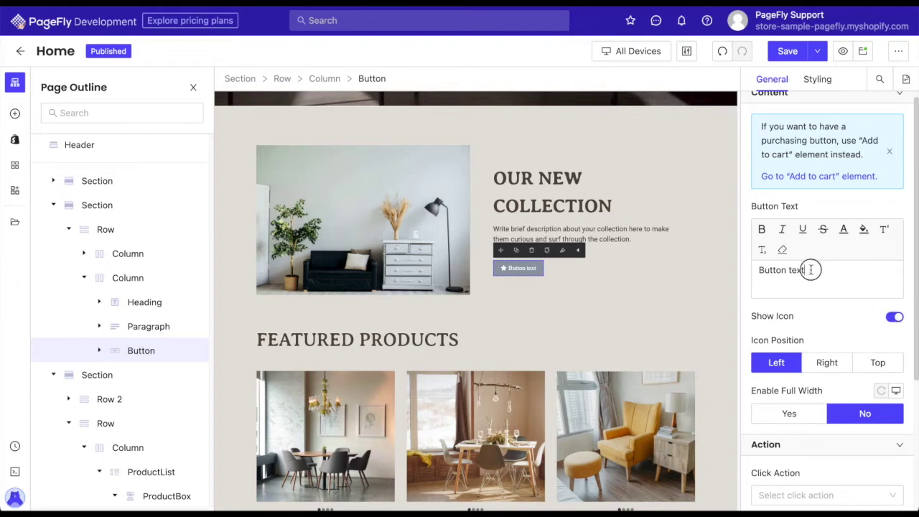
{"action": "left_click_drag", "start_coordinate": [810, 270], "coordinate": [749, 269]}
{"action": "type", "text": "Shop now"}
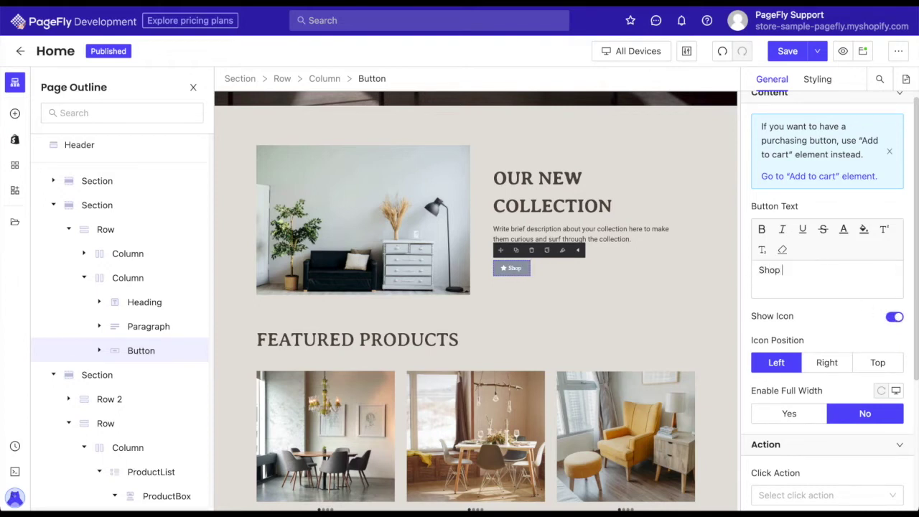
Set the button's icon position to Top, above the 'Shop now' text.
{"action": "left_click", "coordinate": [895, 327]}
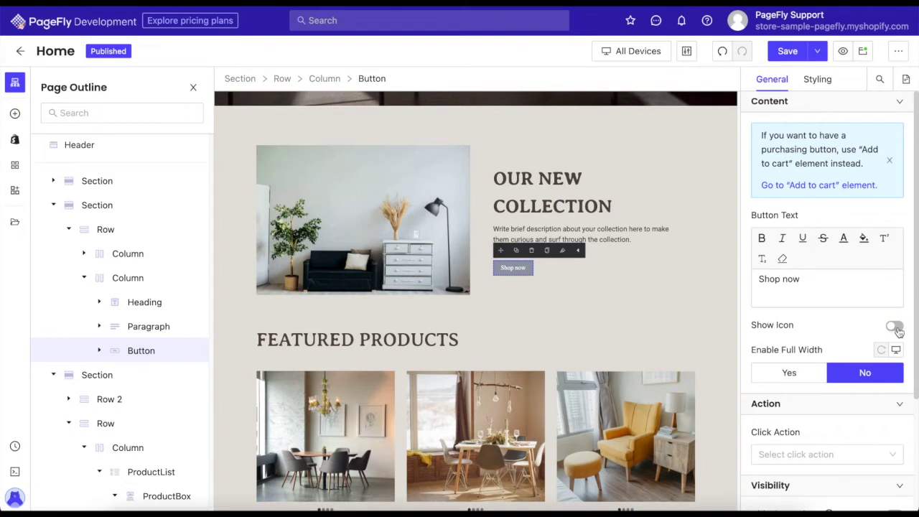
{"action": "left_click", "coordinate": [896, 328]}
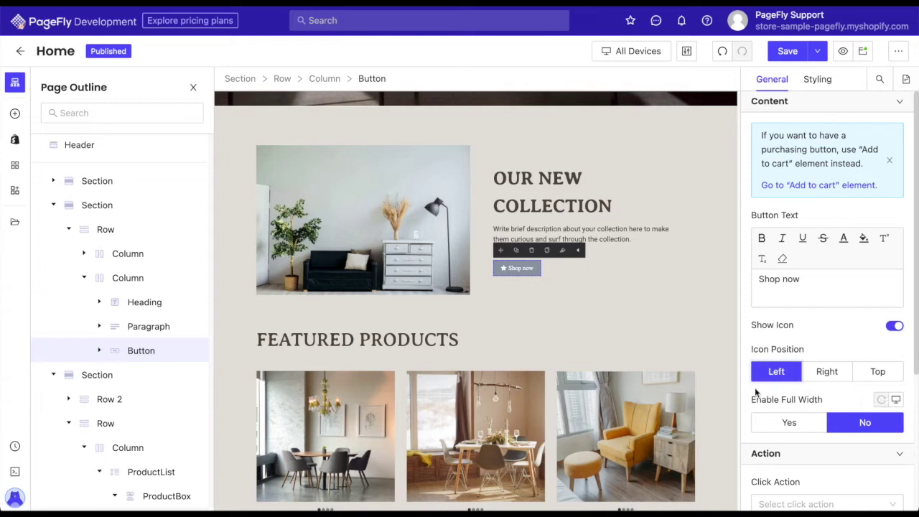
{"action": "left_click", "coordinate": [826, 372]}
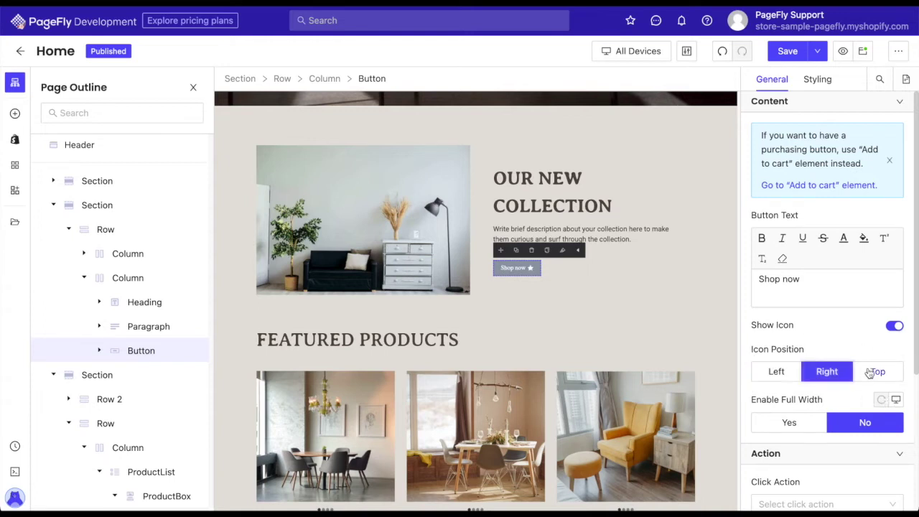
{"action": "left_click", "coordinate": [881, 373]}
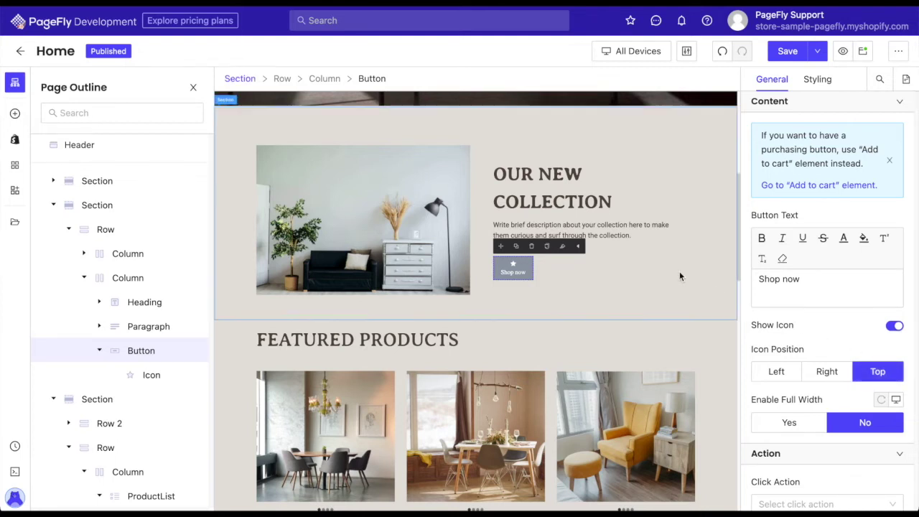
Swap the button's star icon for the cart-arrow-down icon.
{"action": "left_click", "coordinate": [512, 267]}
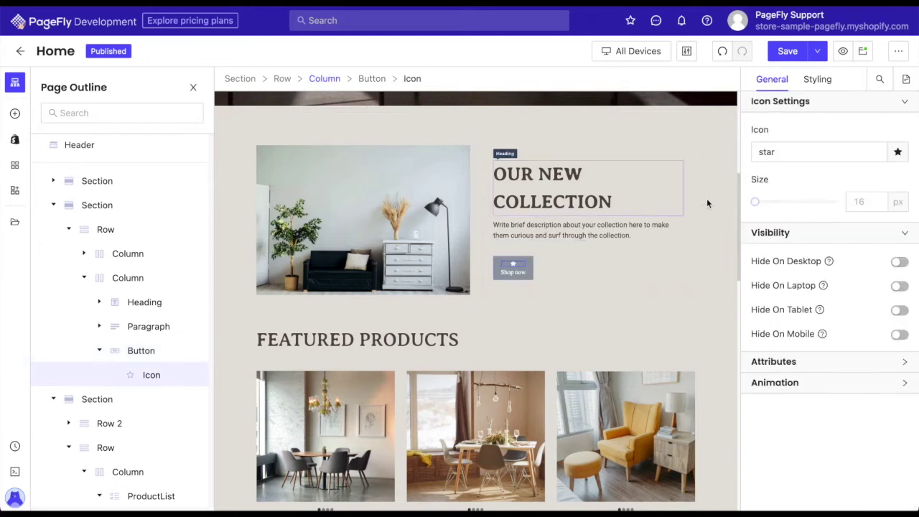
{"action": "left_click", "coordinate": [899, 153]}
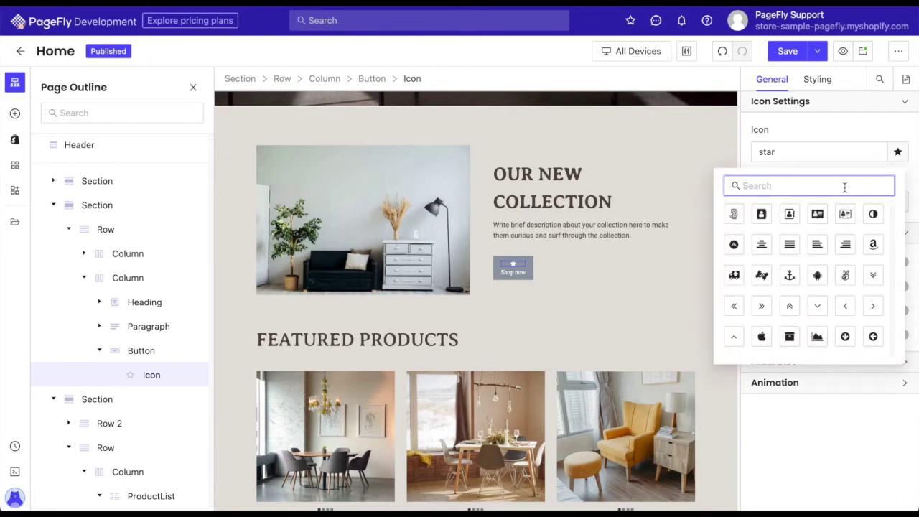
{"action": "type", "text": "cart"}
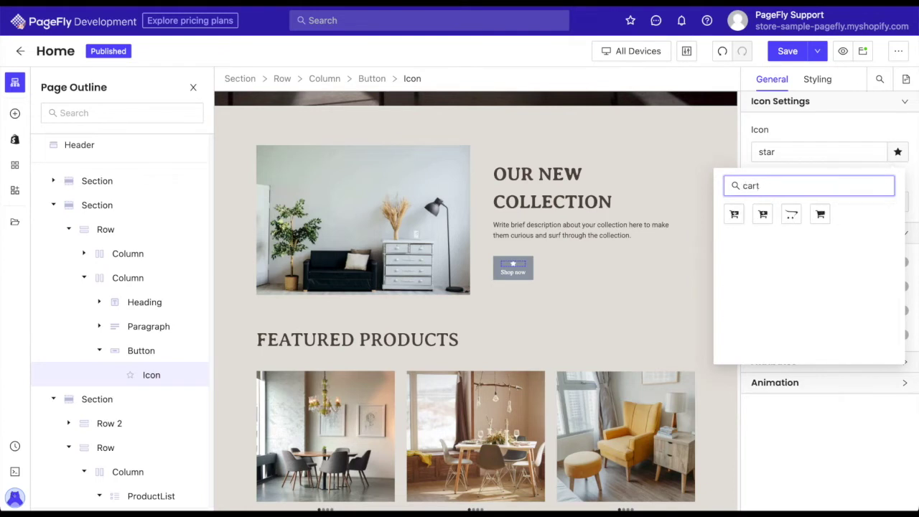
{"action": "left_click", "coordinate": [734, 215]}
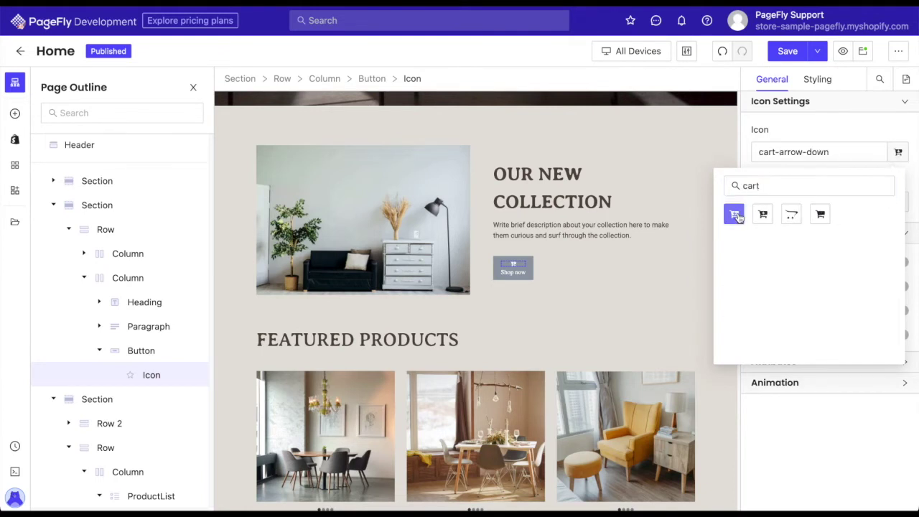
{"action": "left_click", "coordinate": [773, 135]}
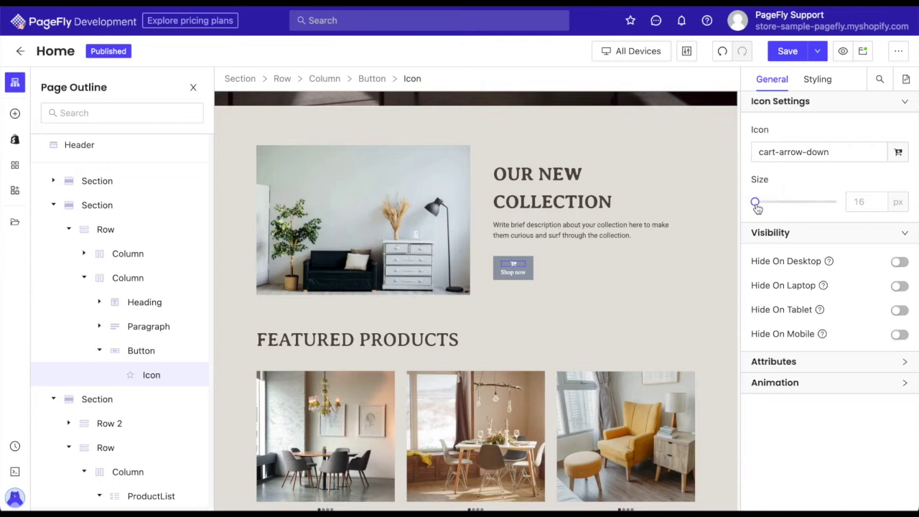
Set the cart icon size to 20 px.
{"action": "mouse_move", "coordinate": [756, 206]}
{"action": "left_mouse_down"}
{"action": "mouse_move", "coordinate": [785, 205]}
{"action": "mouse_move", "coordinate": [762, 205]}
{"action": "left_mouse_up"}
{"action": "double_click", "coordinate": [860, 202]}
{"action": "type", "text": "20"}
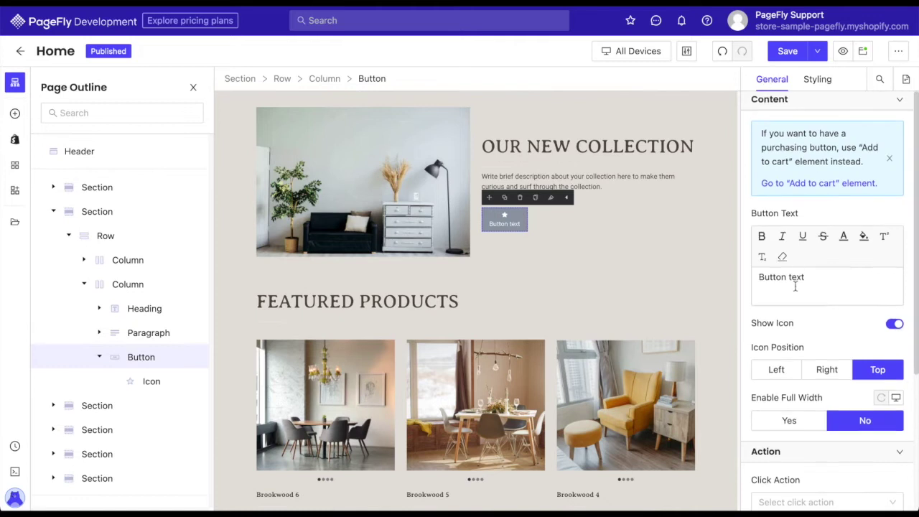
Turn on Enable Full Width for the button.
{"action": "scroll", "coordinate": [796, 287], "scroll_direction": "down", "scroll_amount": 3}
{"action": "scroll", "coordinate": [795, 290], "scroll_direction": "down", "scroll_amount": 1}
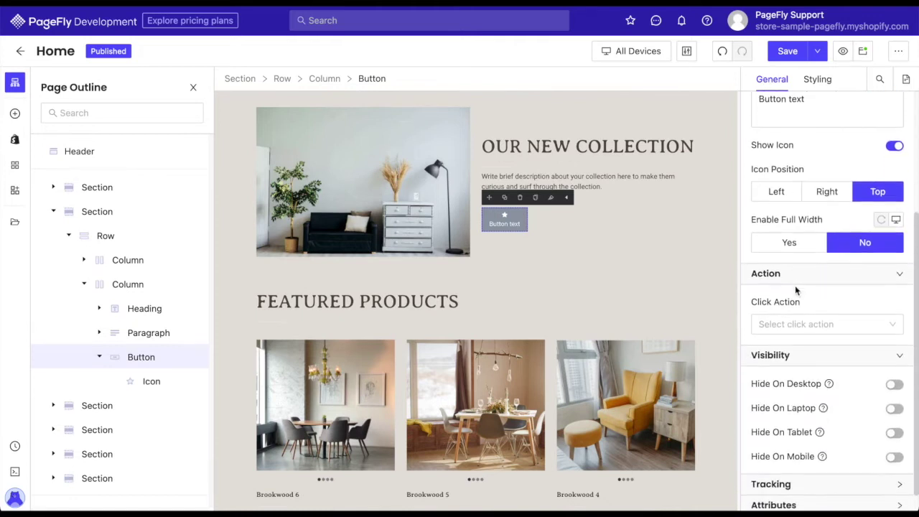
{"action": "left_click", "coordinate": [789, 244]}
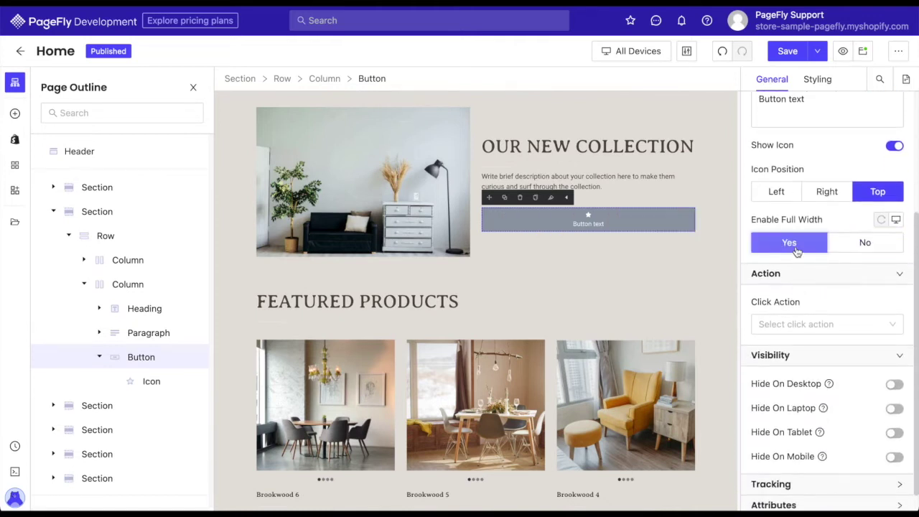
Reselect the Shop now button and bring up its Click Action options in General settings.
{"action": "left_click", "coordinate": [681, 238]}
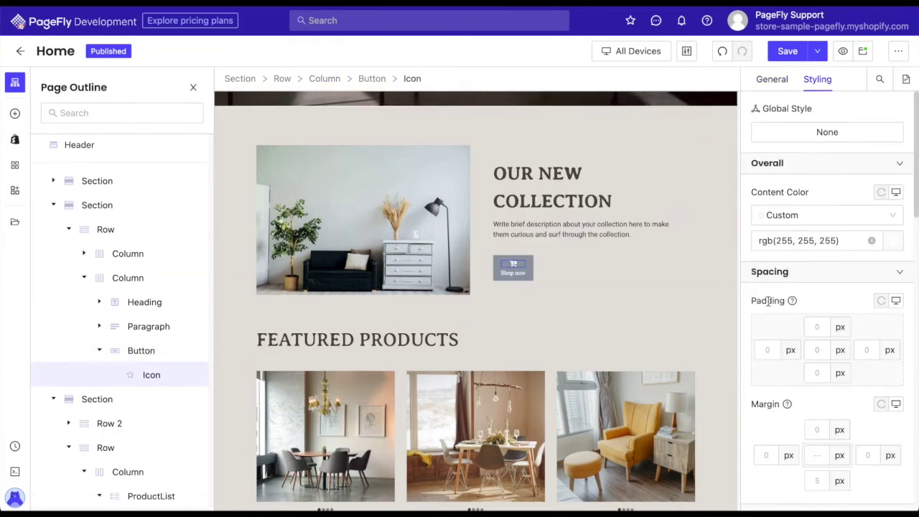
{"action": "left_click", "coordinate": [524, 278]}
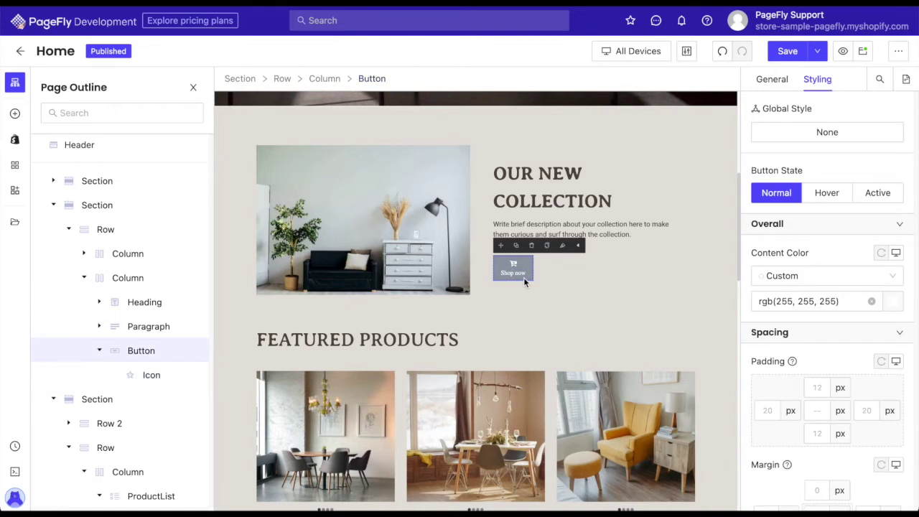
{"action": "left_click", "coordinate": [770, 85]}
{"action": "scroll", "coordinate": [773, 304], "scroll_direction": "down", "scroll_amount": 3}
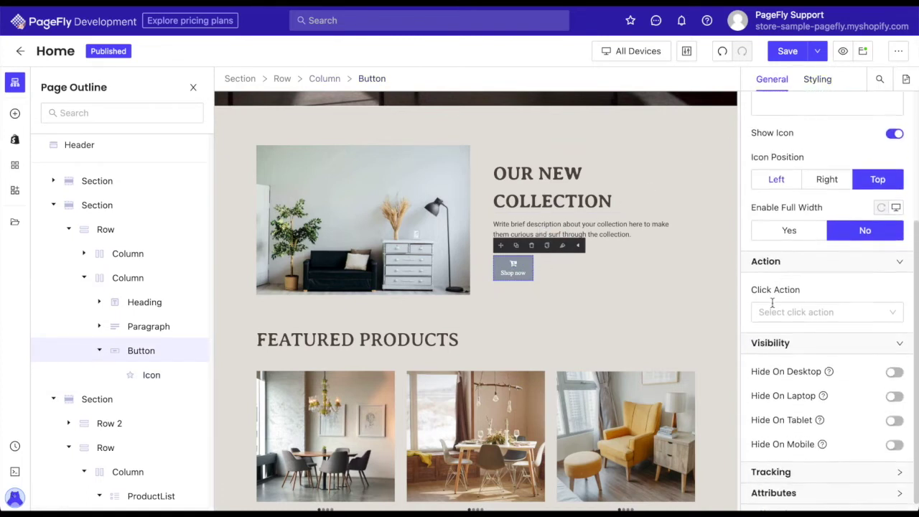
{"action": "left_click", "coordinate": [775, 305]}
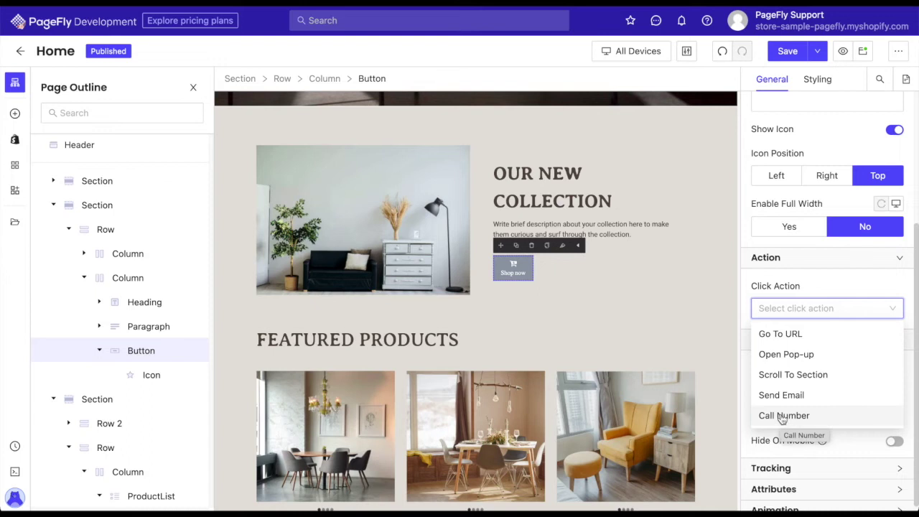
Leave the click action unchanged and bring up the Global Style presets in Styling.
{"action": "left_click", "coordinate": [796, 286]}
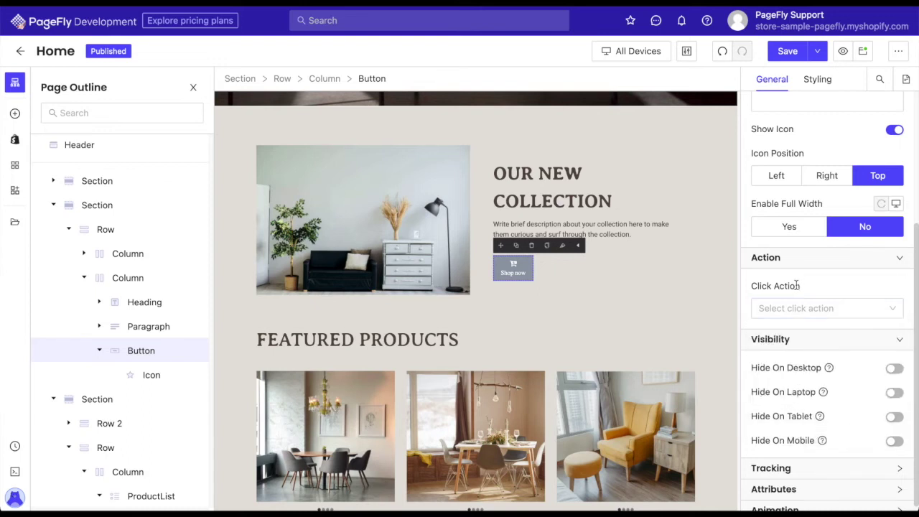
{"action": "left_click", "coordinate": [817, 82]}
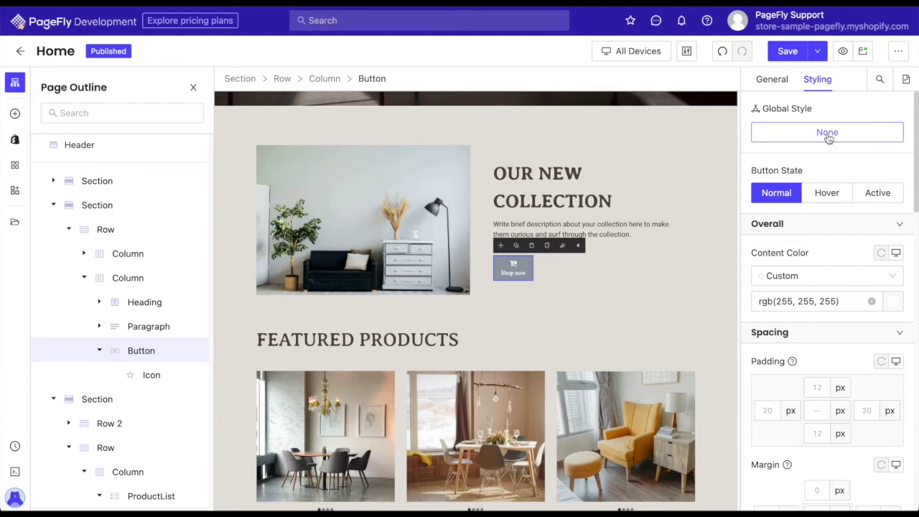
{"action": "left_click", "coordinate": [827, 134]}
Preview Global Style 1 through Style 6, then set the global style to None.
{"action": "left_click", "coordinate": [658, 209]}
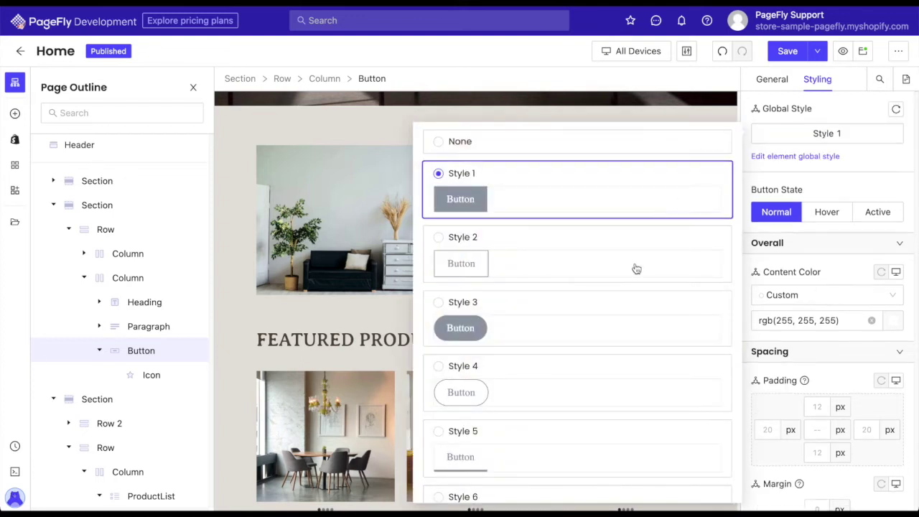
{"action": "left_click", "coordinate": [636, 266]}
{"action": "scroll", "coordinate": [636, 267], "scroll_direction": "down", "scroll_amount": 2}
{"action": "left_click", "coordinate": [636, 268]}
{"action": "left_click", "coordinate": [614, 335]}
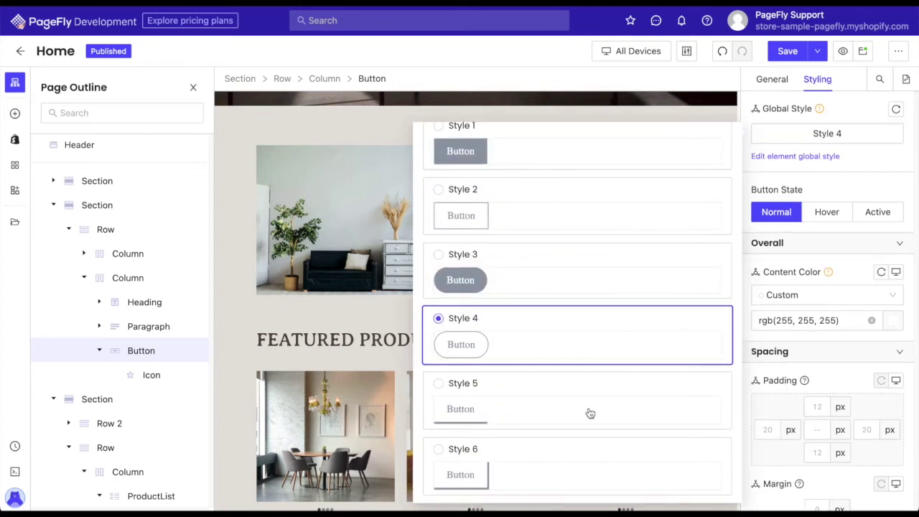
{"action": "left_click", "coordinate": [590, 413]}
{"action": "left_click", "coordinate": [580, 474]}
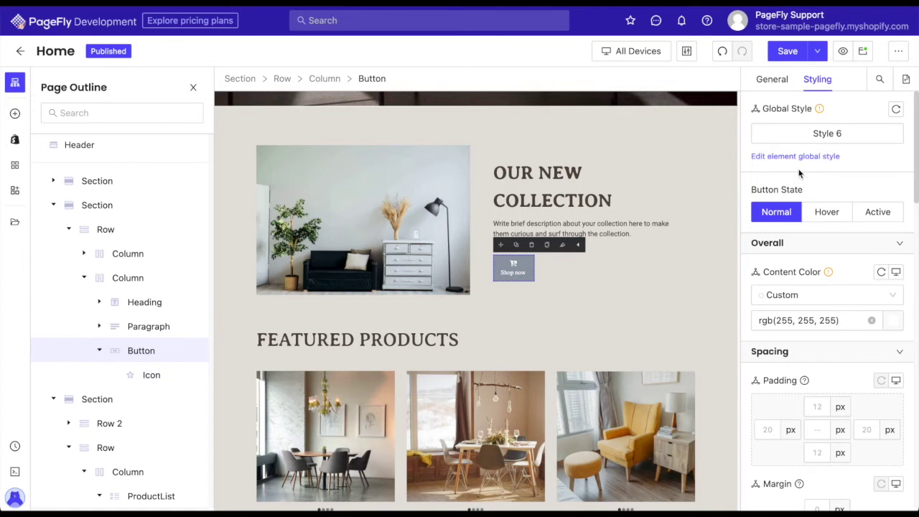
{"action": "left_click", "coordinate": [798, 158]}
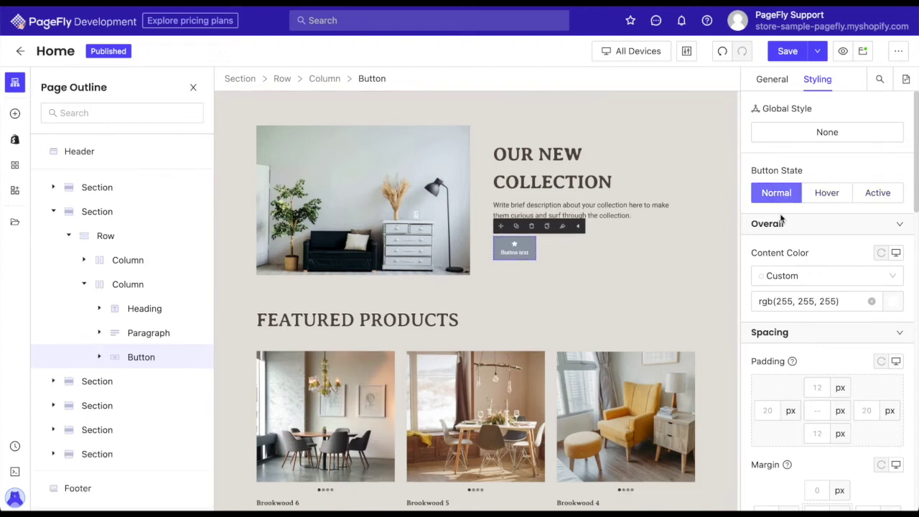
Keep the normal-state text white and set the background to brown rgb(139, 87, 42).
{"action": "left_click", "coordinate": [892, 301]}
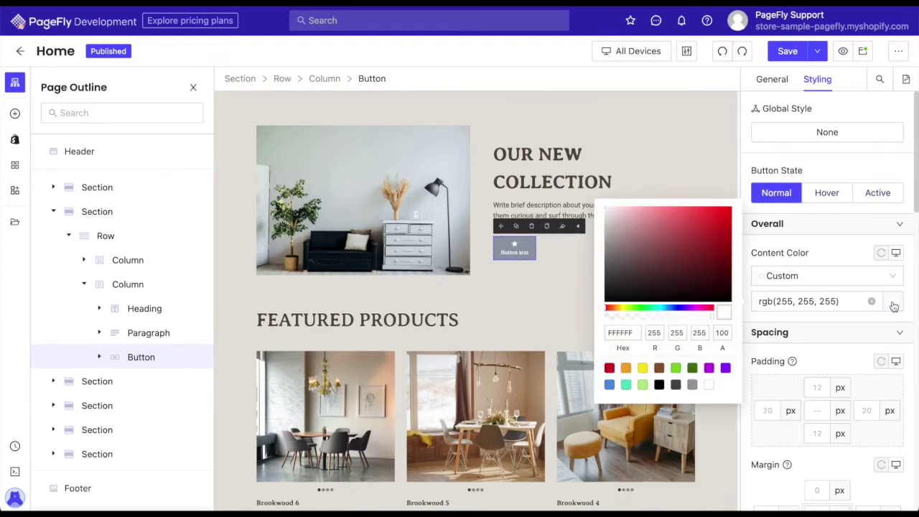
{"action": "left_click", "coordinate": [814, 358]}
{"action": "scroll", "coordinate": [816, 356], "scroll_direction": "down", "scroll_amount": 5}
{"action": "scroll", "coordinate": [816, 353], "scroll_direction": "up", "scroll_amount": 1}
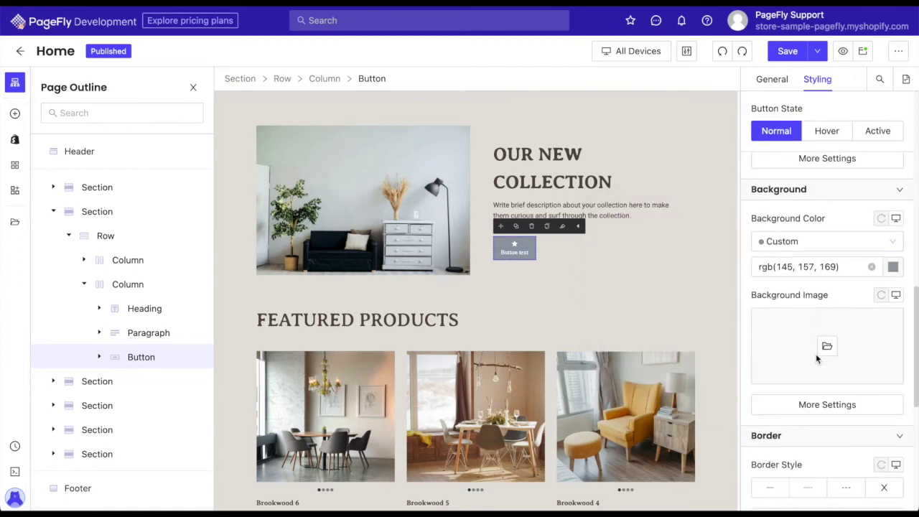
{"action": "left_click", "coordinate": [894, 266]}
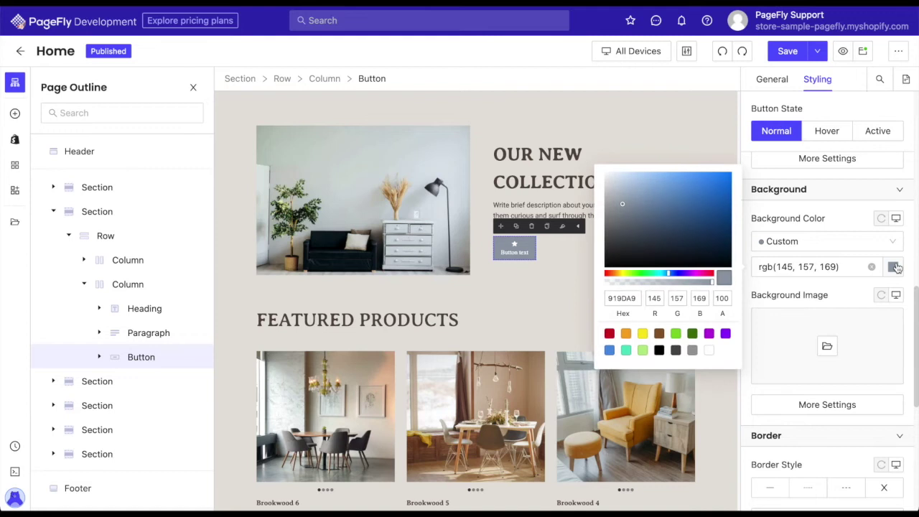
{"action": "left_click", "coordinate": [659, 335]}
{"action": "left_click", "coordinate": [783, 287]}
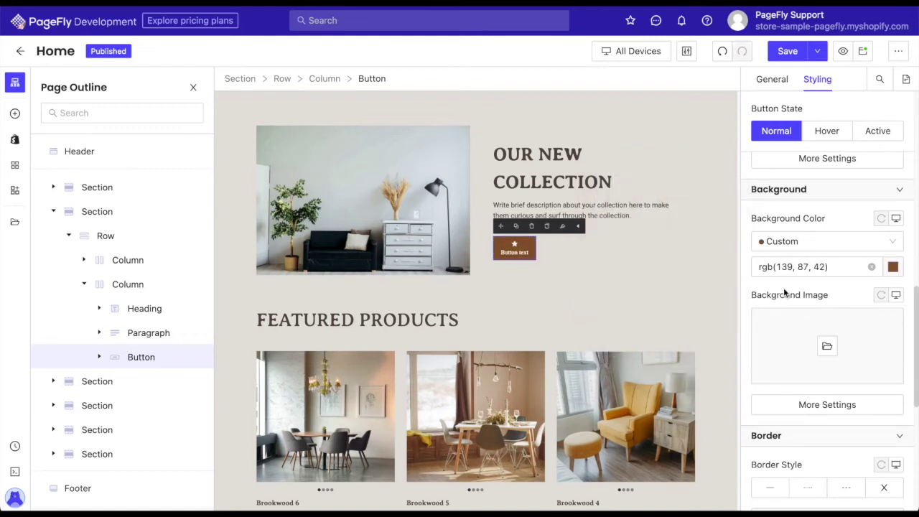
{"action": "scroll", "coordinate": [778, 293], "scroll_direction": "up", "scroll_amount": 5}
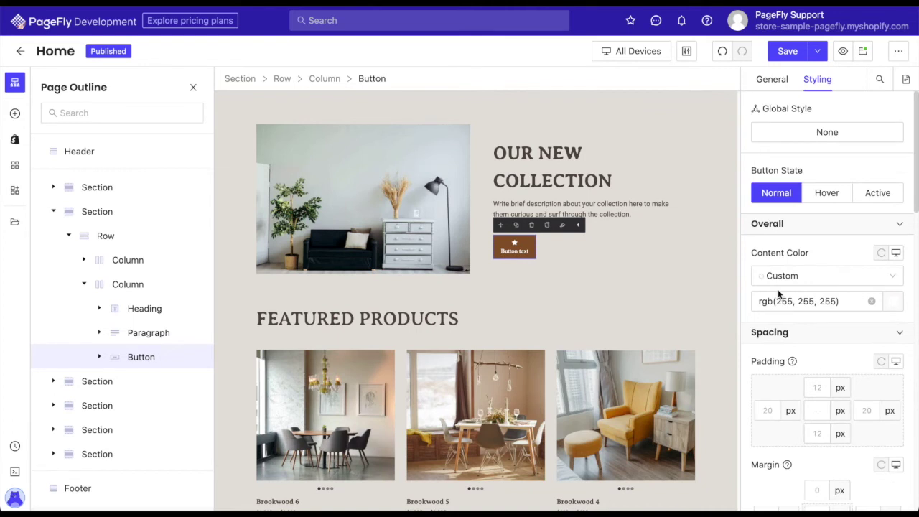
For the Hover state, make the text colour brown and the background white.
{"action": "left_click", "coordinate": [826, 199]}
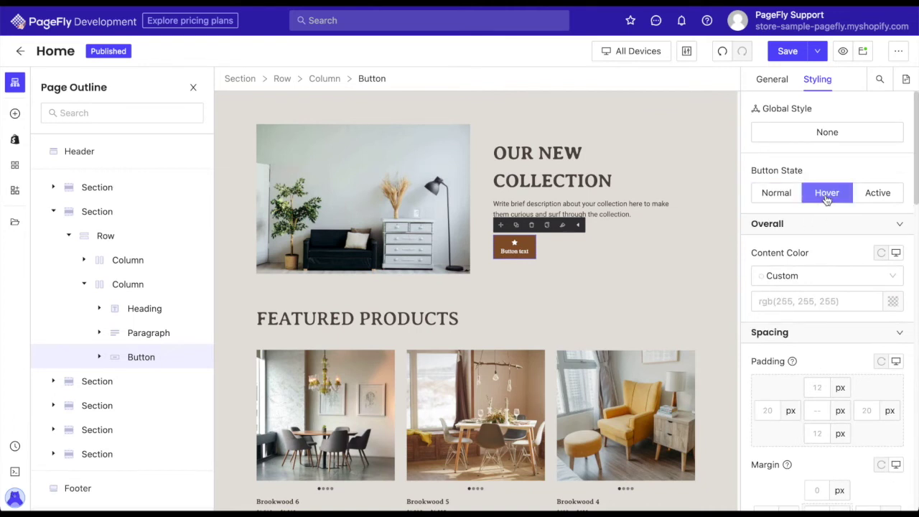
{"action": "left_click", "coordinate": [893, 300]}
{"action": "left_click", "coordinate": [660, 375]}
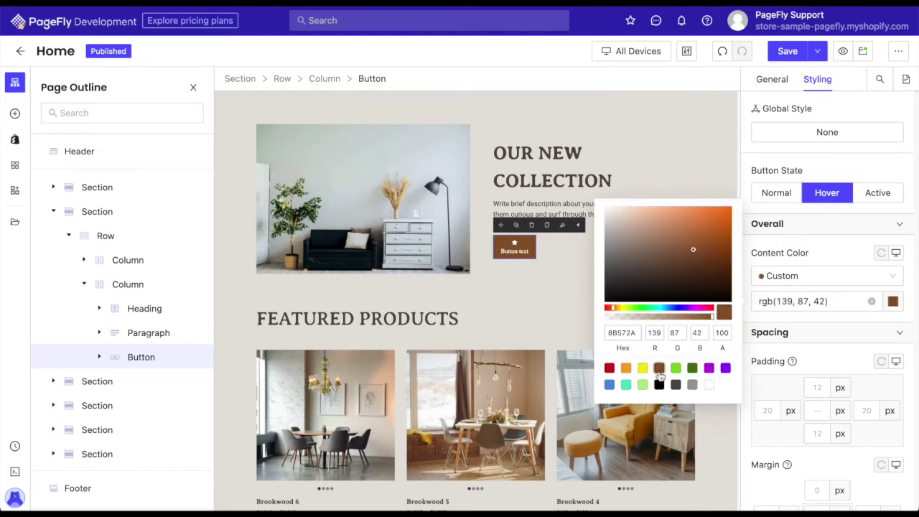
{"action": "left_click", "coordinate": [844, 358]}
{"action": "scroll", "coordinate": [844, 358], "scroll_direction": "down", "scroll_amount": 5}
{"action": "left_click", "coordinate": [826, 358]}
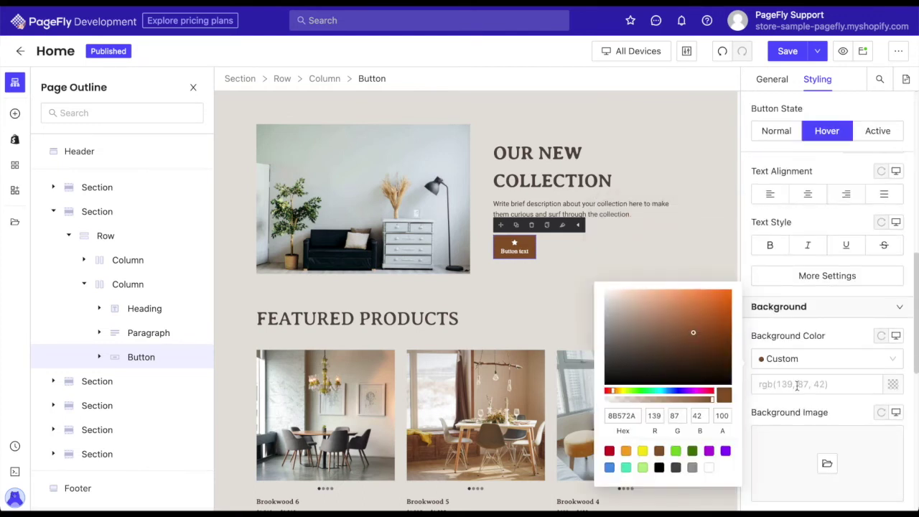
{"action": "left_click", "coordinate": [708, 468]}
Give the hover state a solid brown border, 3 px wide.
{"action": "scroll", "coordinate": [798, 411], "scroll_direction": "down", "scroll_amount": 3}
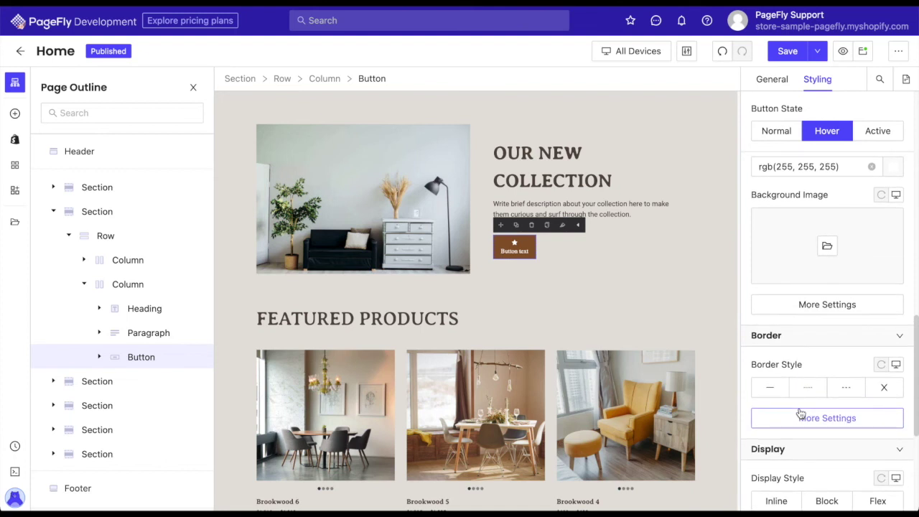
{"action": "left_click", "coordinate": [765, 387]}
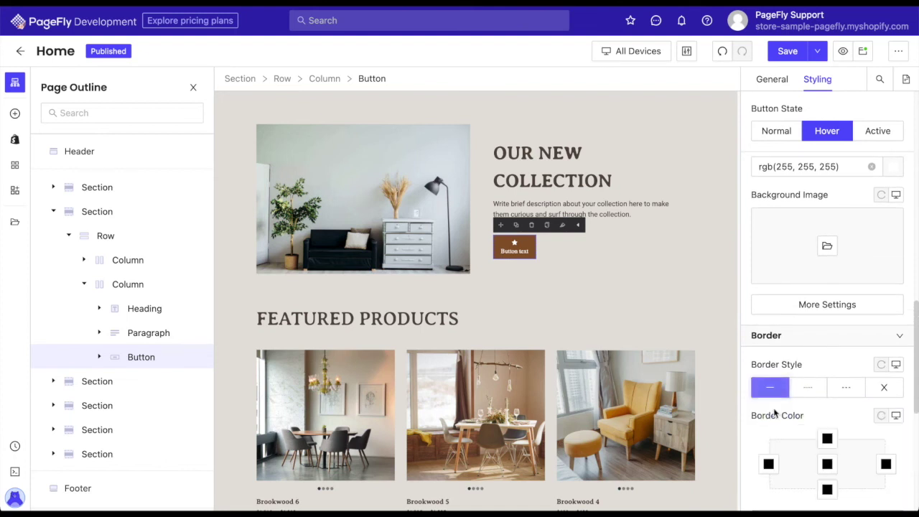
{"action": "scroll", "coordinate": [774, 411], "scroll_direction": "down", "scroll_amount": 4}
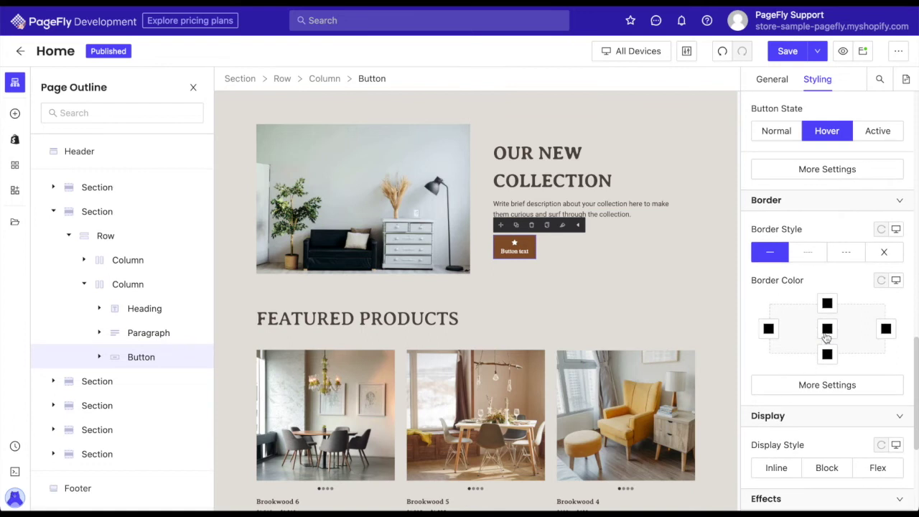
{"action": "left_click", "coordinate": [827, 328]}
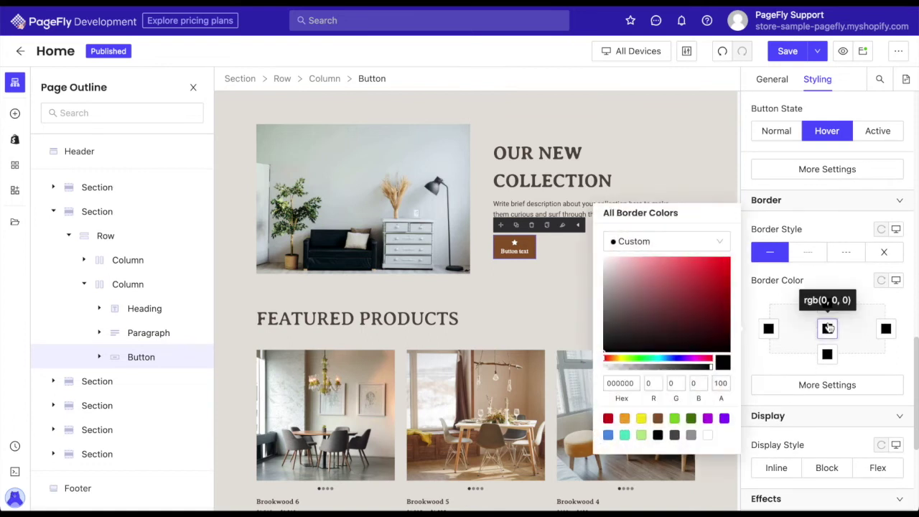
{"action": "left_click", "coordinate": [659, 419]}
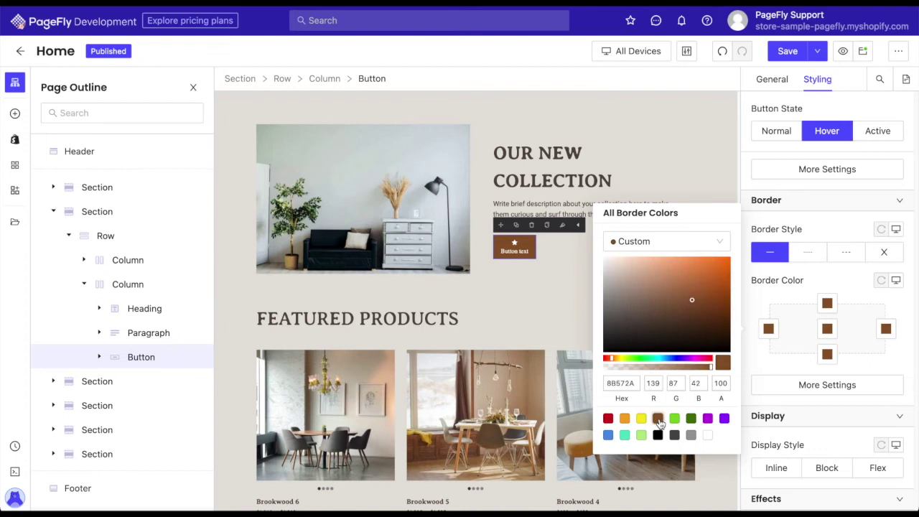
{"action": "left_click", "coordinate": [773, 383]}
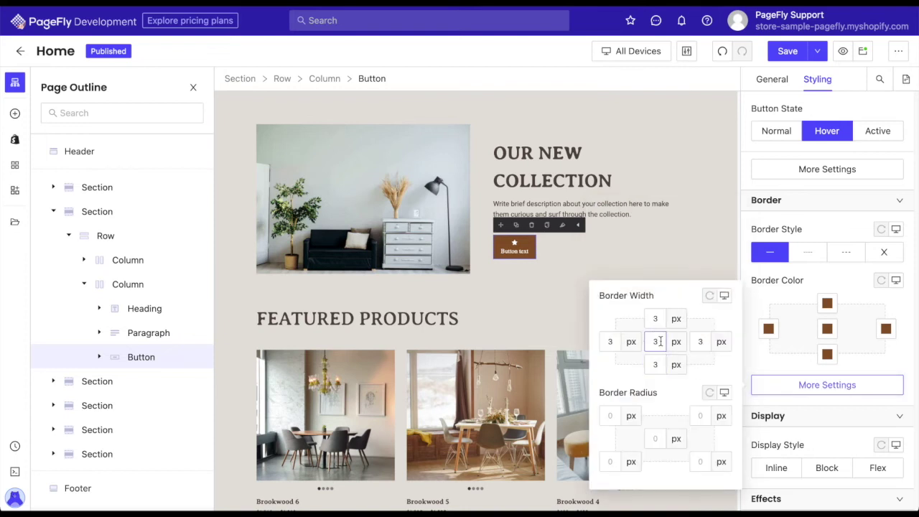
{"action": "left_click", "coordinate": [662, 437]}
{"action": "left_click", "coordinate": [753, 363]}
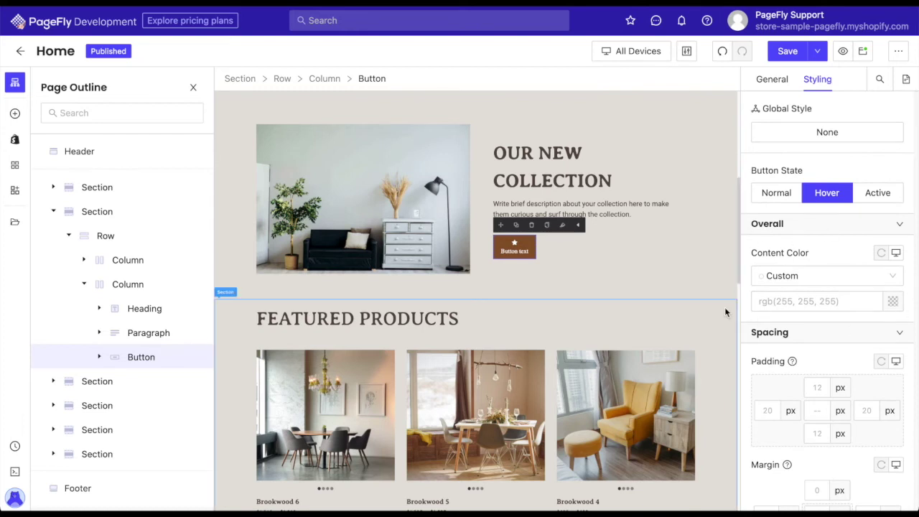
Switch the Styling panel to the button's Active state, showing the brown background.
{"action": "scroll", "coordinate": [743, 359], "scroll_direction": "down", "scroll_amount": 5}
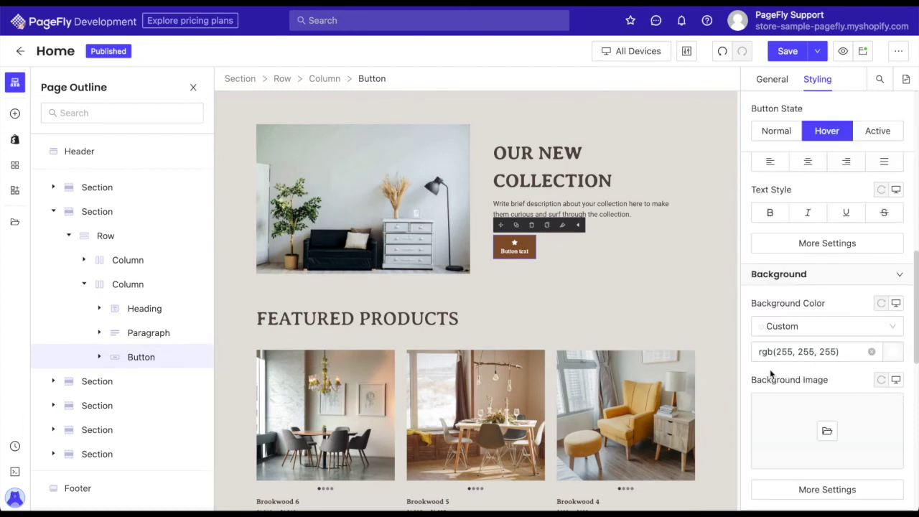
{"action": "scroll", "coordinate": [770, 369], "scroll_direction": "up", "scroll_amount": 1}
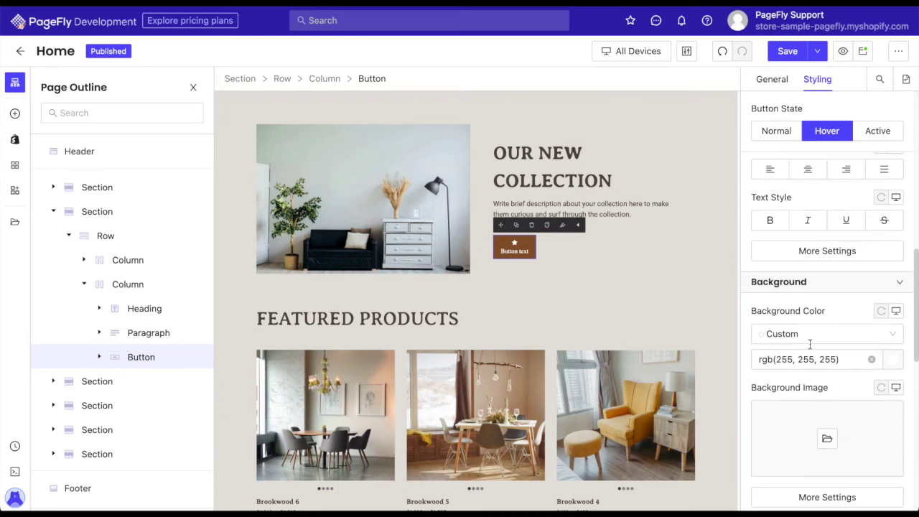
{"action": "left_click", "coordinate": [871, 135]}
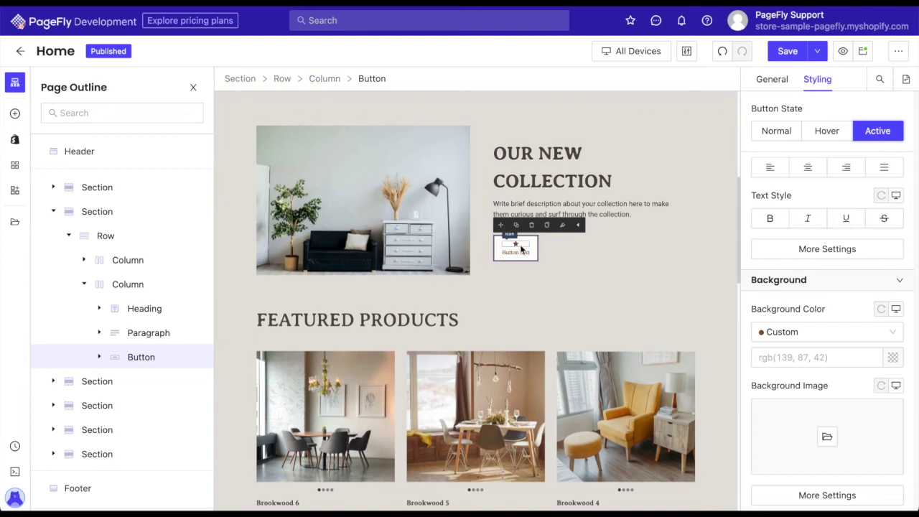
Save & Publish the Home page with the brown Shop now button.
{"action": "left_click", "coordinate": [816, 50]}
{"action": "left_click", "coordinate": [787, 77]}
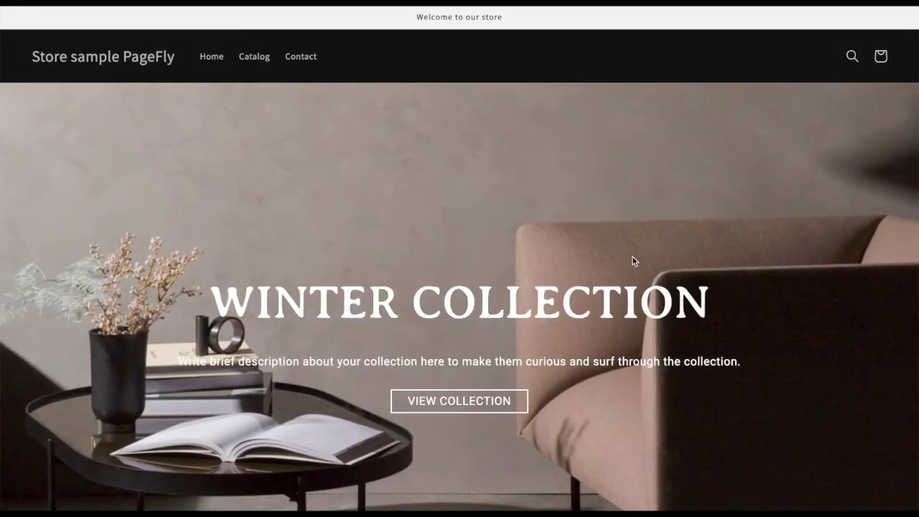
{"action": "scroll", "coordinate": [632, 256], "scroll_direction": "down", "scroll_amount": 8}
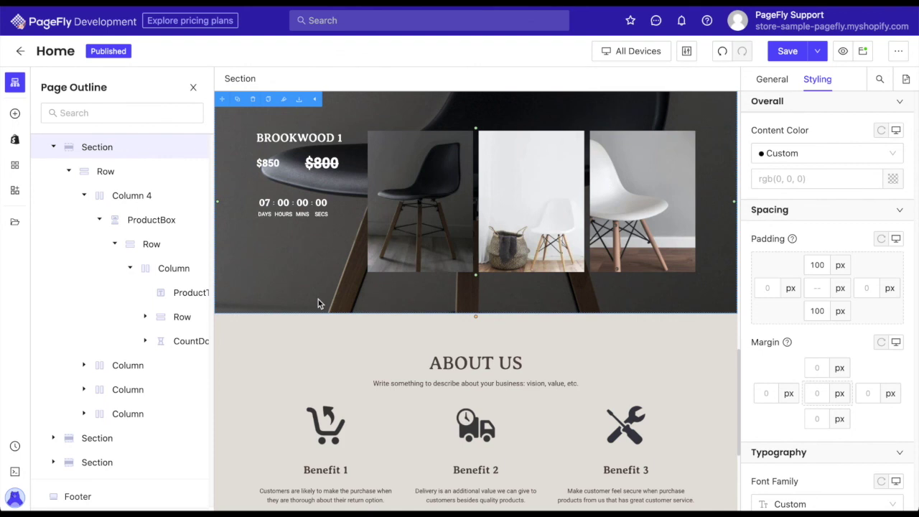
Drag the first Product Add To Cart variant into the BROOKWOOD 1 block, between the price and countdown timer.
{"action": "left_click", "coordinate": [15, 140]}
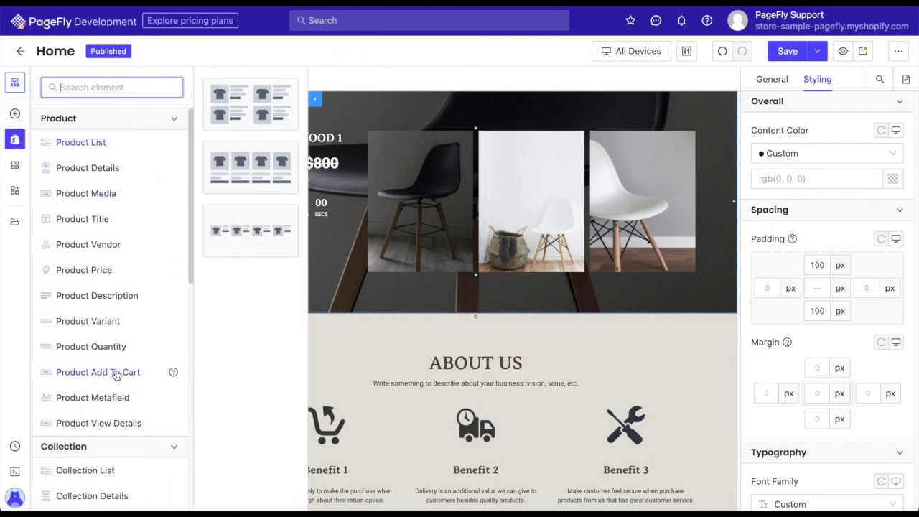
{"action": "mouse_move", "coordinate": [116, 375]}
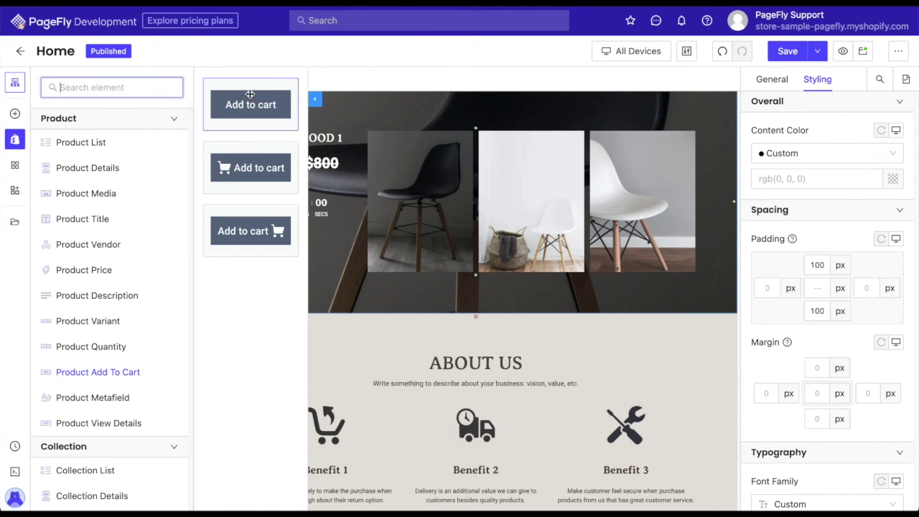
{"action": "left_click_drag", "start_coordinate": [244, 104], "coordinate": [297, 181]}
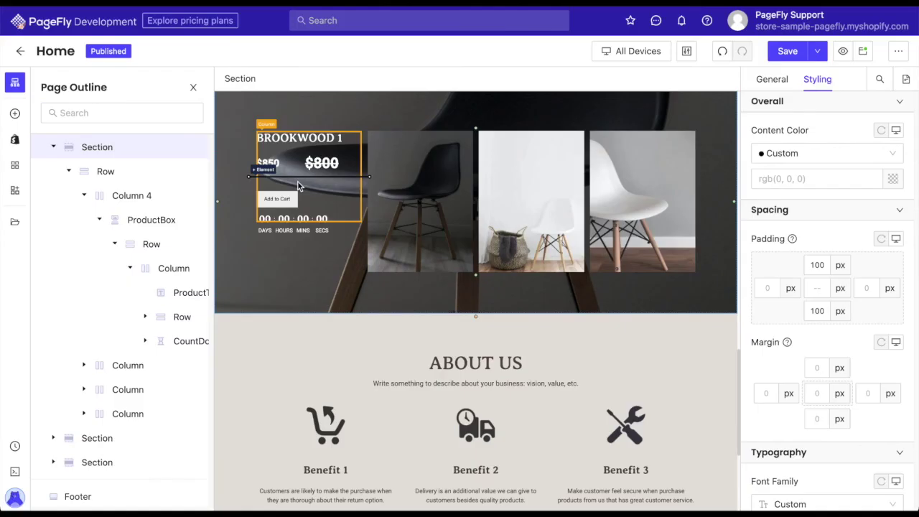